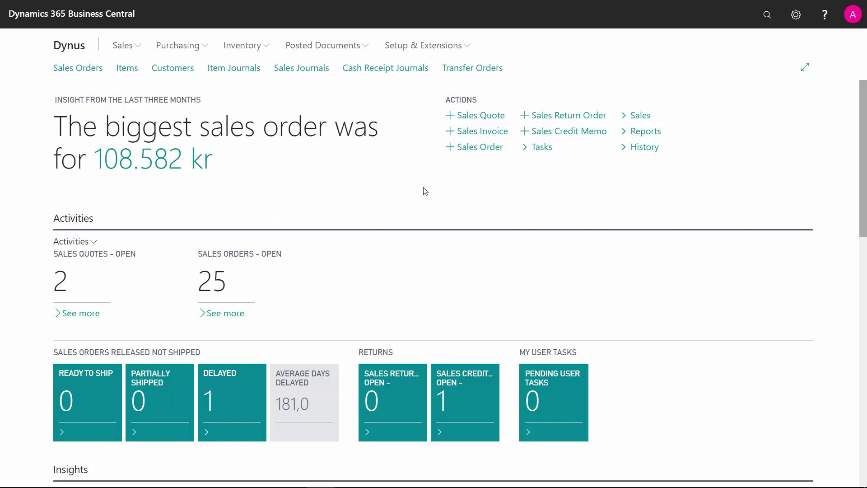
# Open the Sales Orders list from the role center's navigation bar.
pyautogui.click(90, 72)
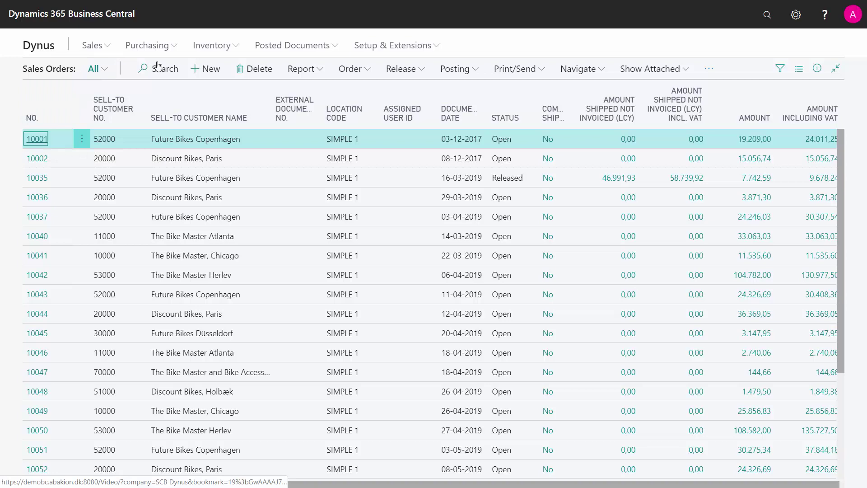
# Create new sales order 14000003 and confirm its number comes from the S-ORD-1 series.
pyautogui.click(207, 74)
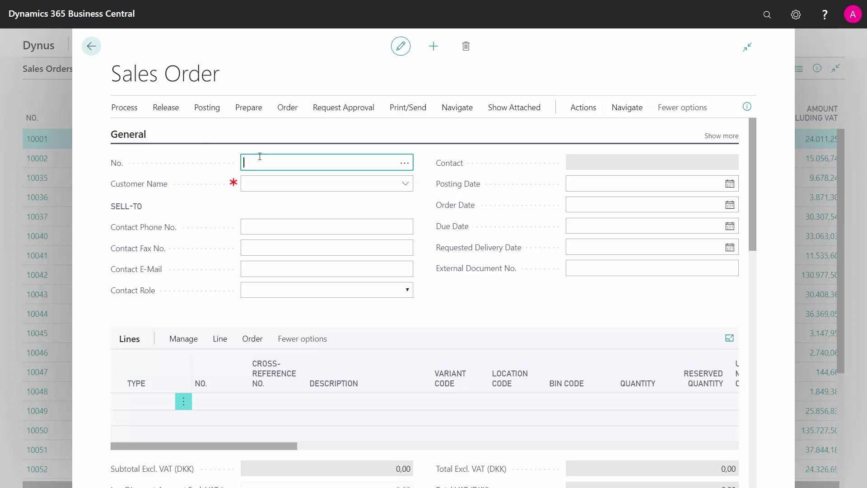
pyautogui.click(271, 183)
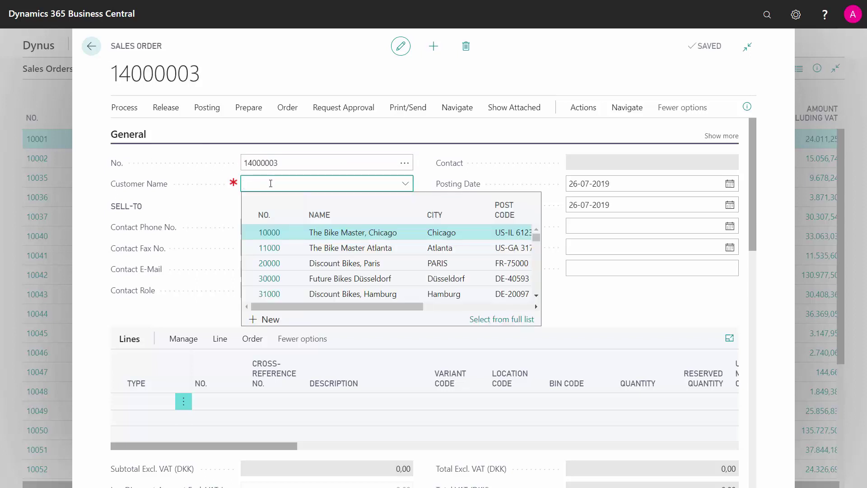
pyautogui.click(290, 163)
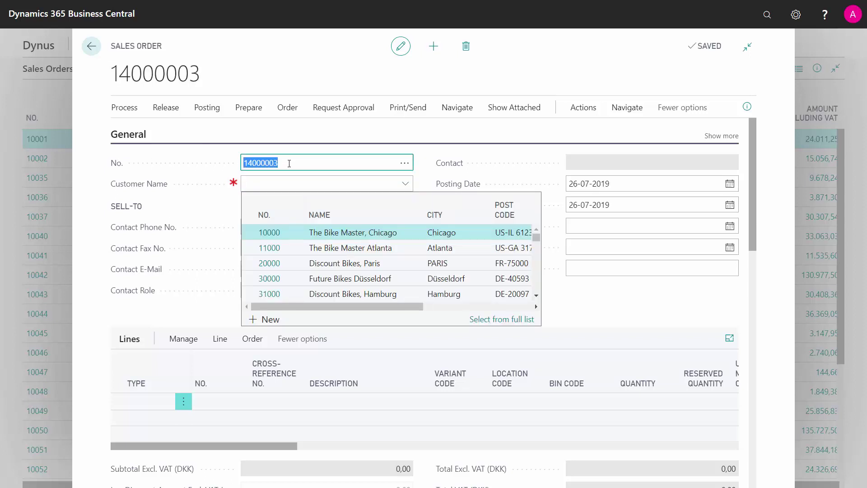
pyautogui.click(407, 165)
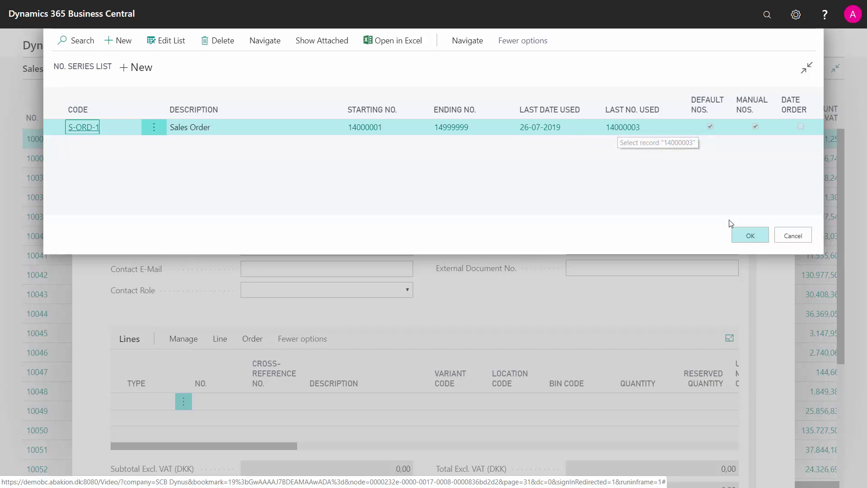
pyautogui.click(793, 235)
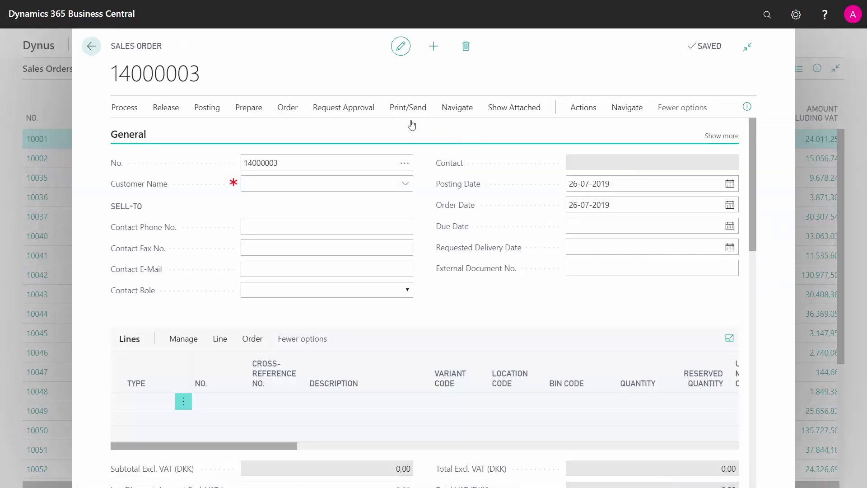
# Leave the order and search 'no. seri' to reach the No. Series page.
pyautogui.click(100, 50)
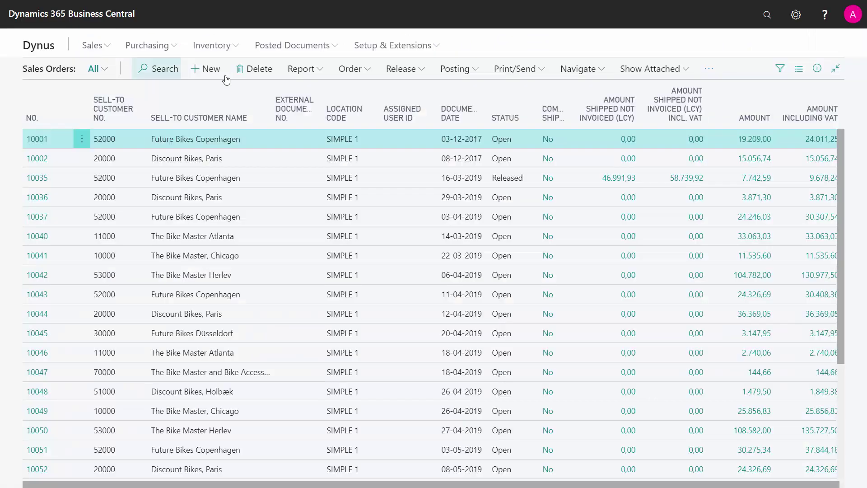
pyautogui.click(766, 18)
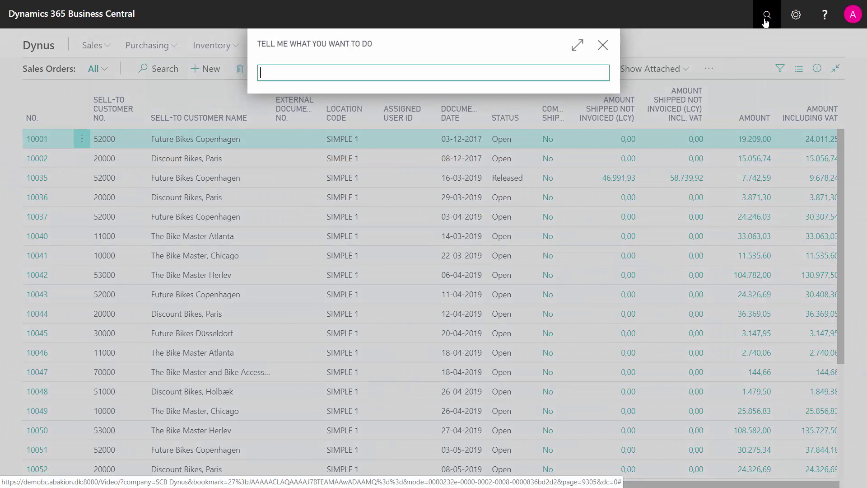
pyautogui.write('no. seri')
pyautogui.click(299, 121)
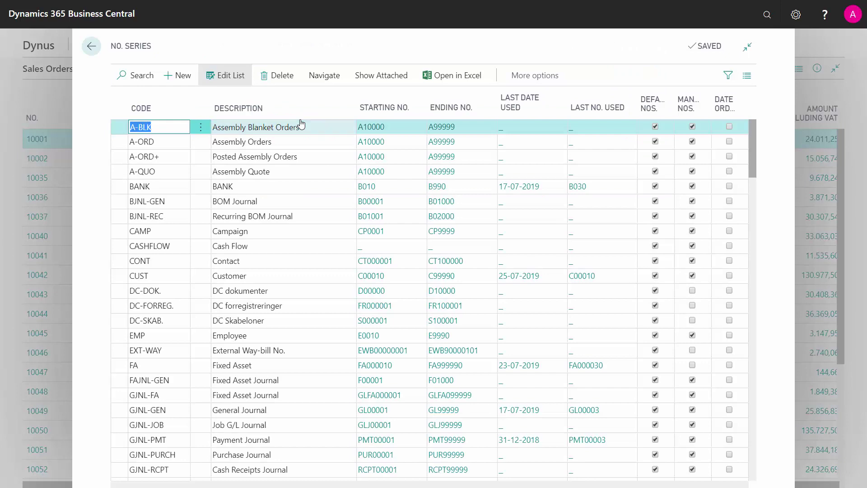
# Search 'sales setup' and open Sales & Receivables Setup.
pyautogui.click(767, 16)
pyautogui.write('s')
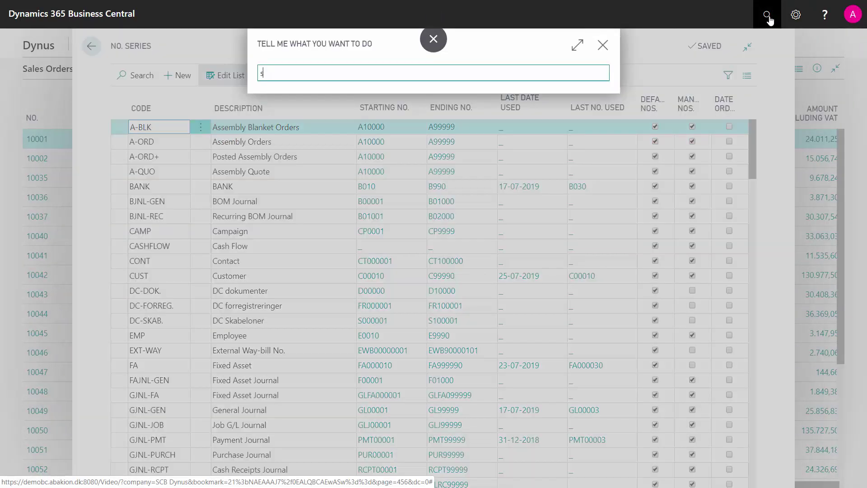
pyautogui.write('ales setup')
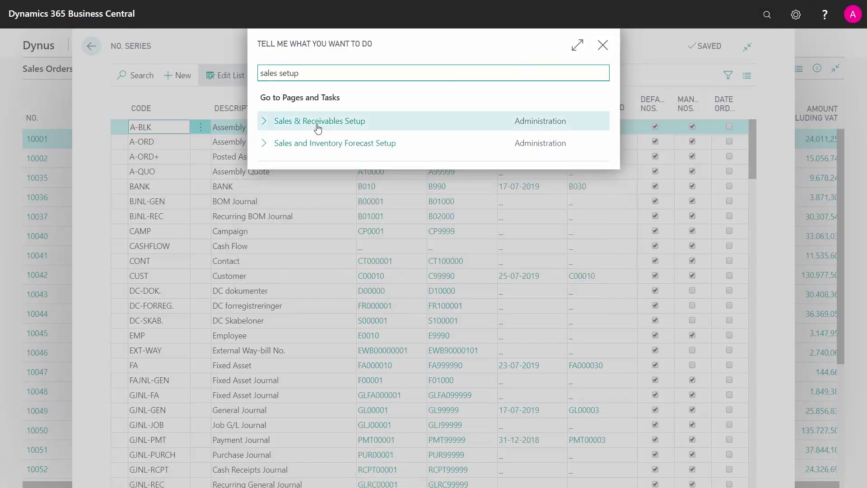
pyautogui.click(318, 129)
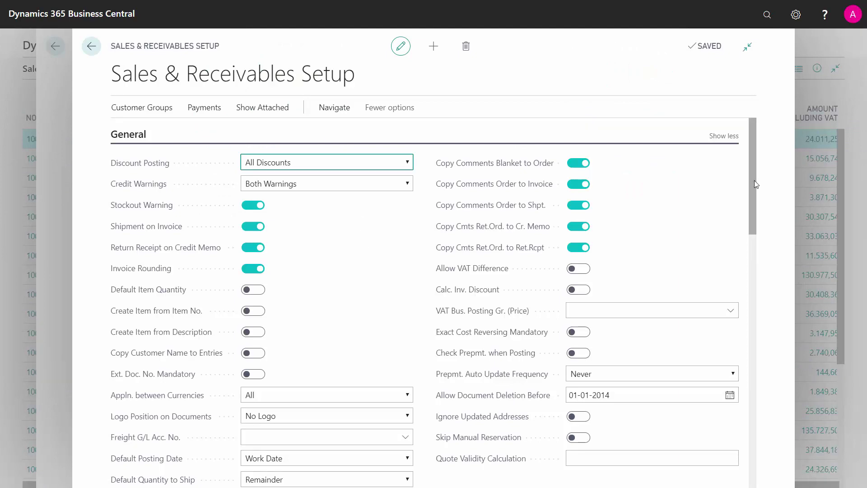
# Verify in the Number Series section that Order Nos. uses the S-ORD-1 series.
pyautogui.moveTo(752, 180); pyautogui.dragTo(754, 322)
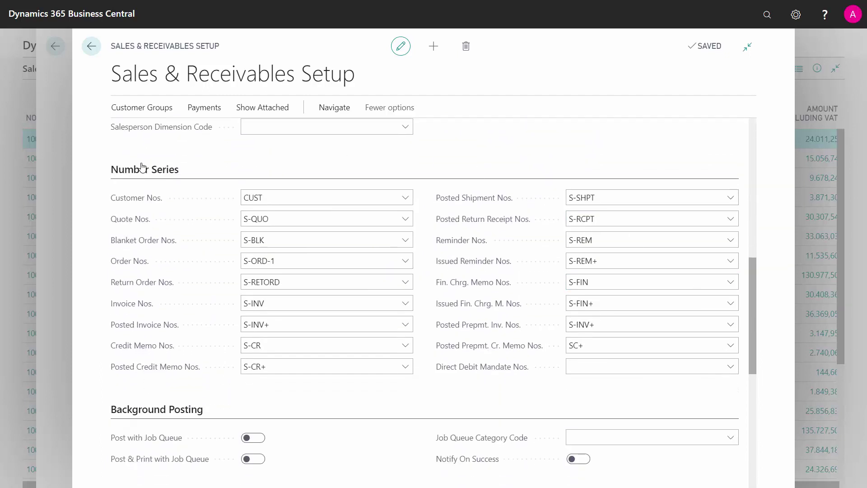
pyautogui.click(263, 212)
pyautogui.click(276, 257)
pyautogui.moveTo(276, 257); pyautogui.dragTo(226, 266)
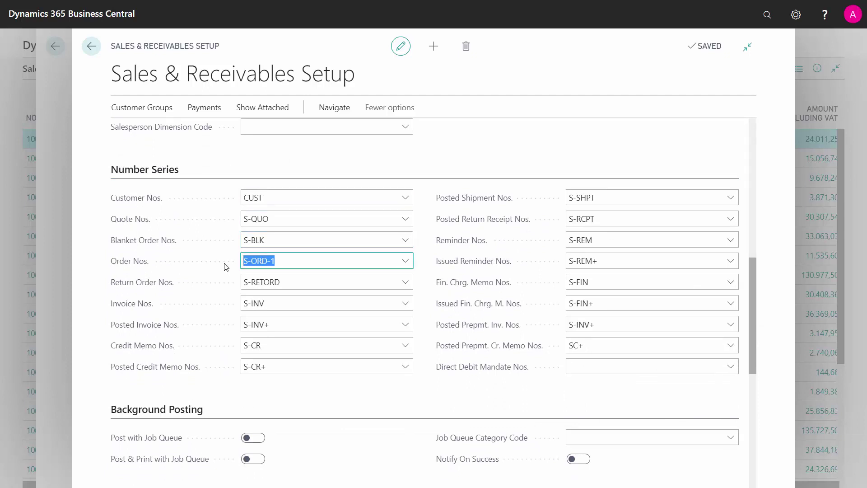
pyautogui.moveTo(133, 266)
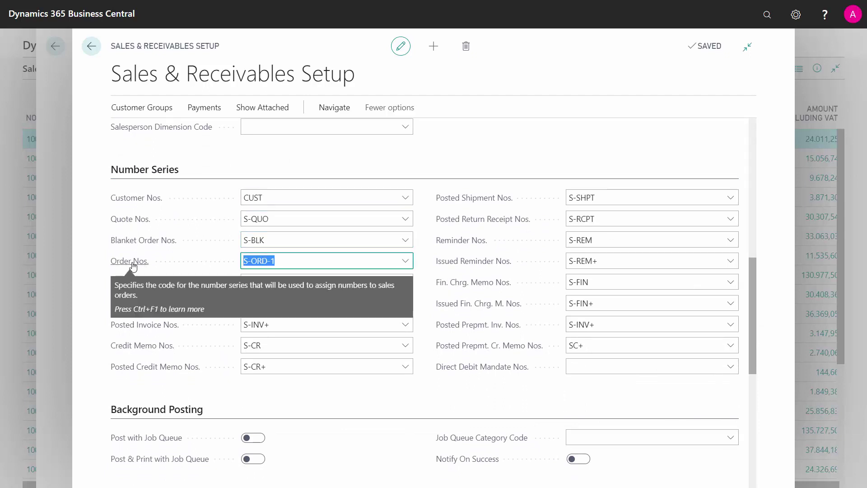
pyautogui.click(289, 261)
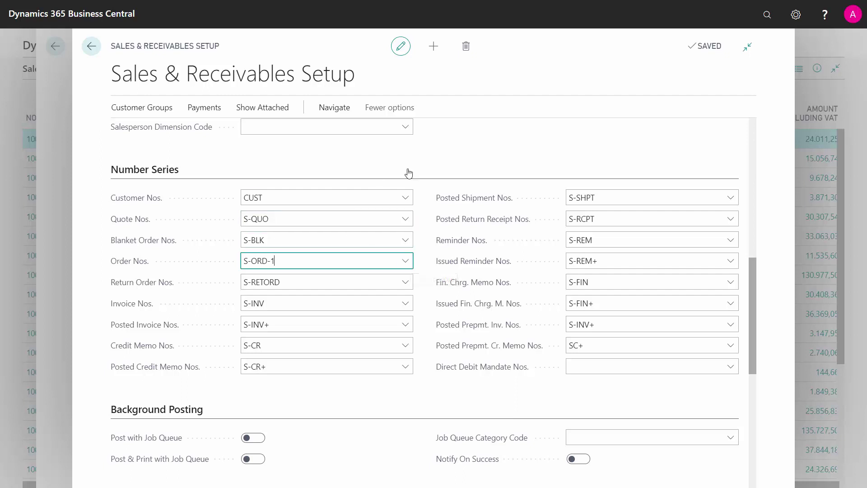
pyautogui.click(405, 261)
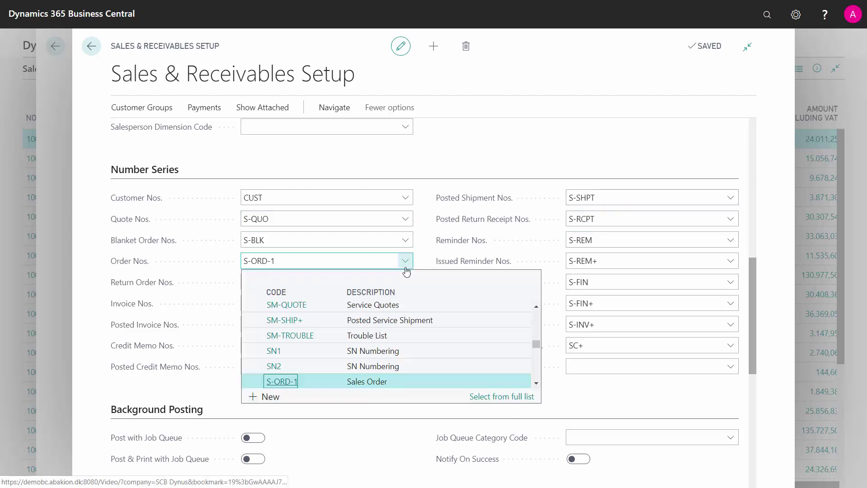
pyautogui.click(502, 396)
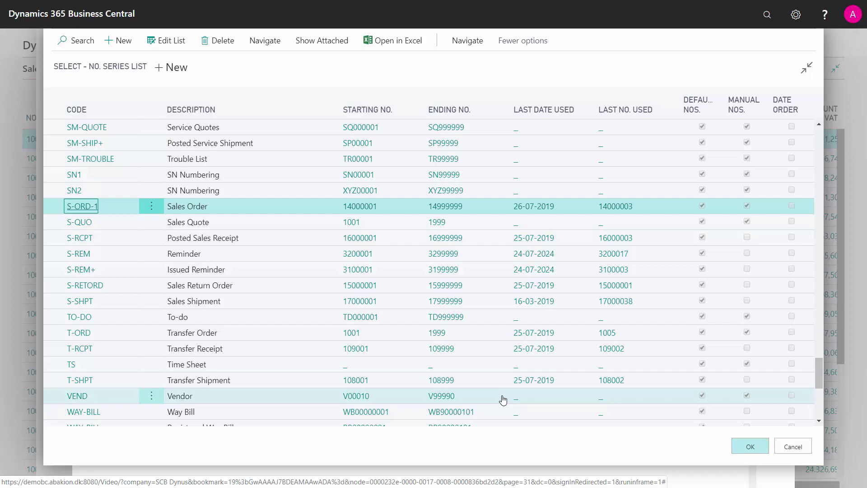
pyautogui.press('Return')
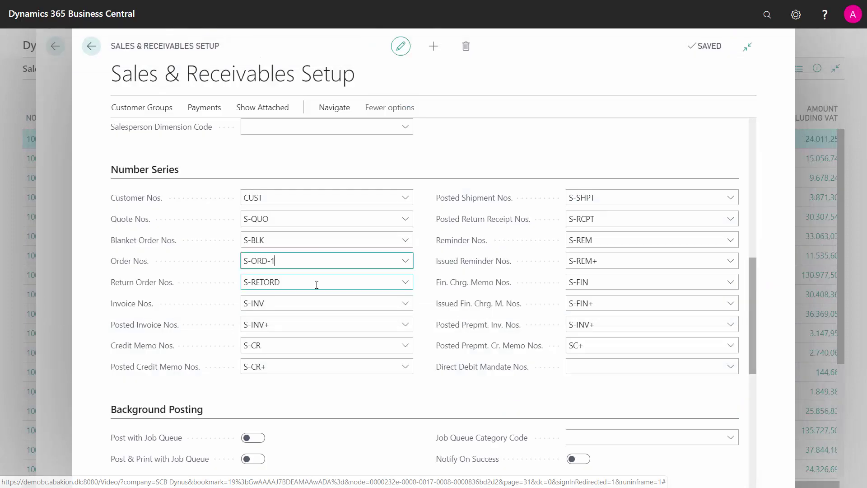
# Back in No. Series, select S-ORD-1 Sales Order (14000001–14999999, last used 14000003).
pyautogui.click(289, 240)
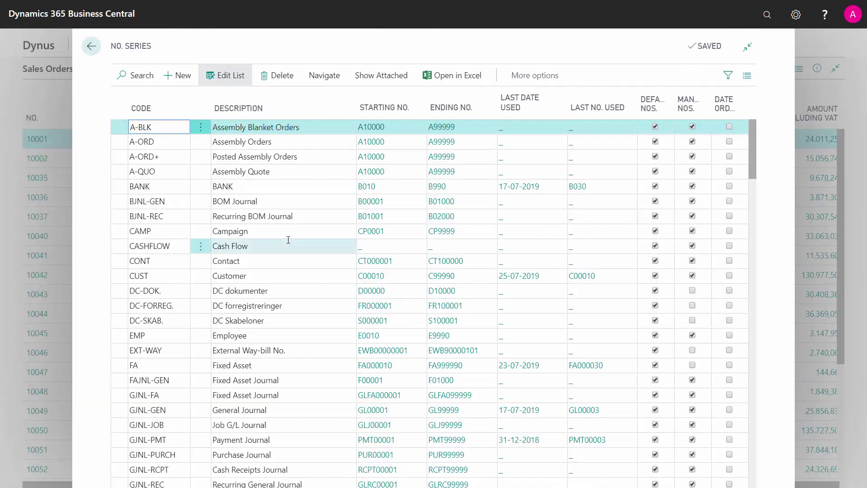
pyautogui.click(262, 350)
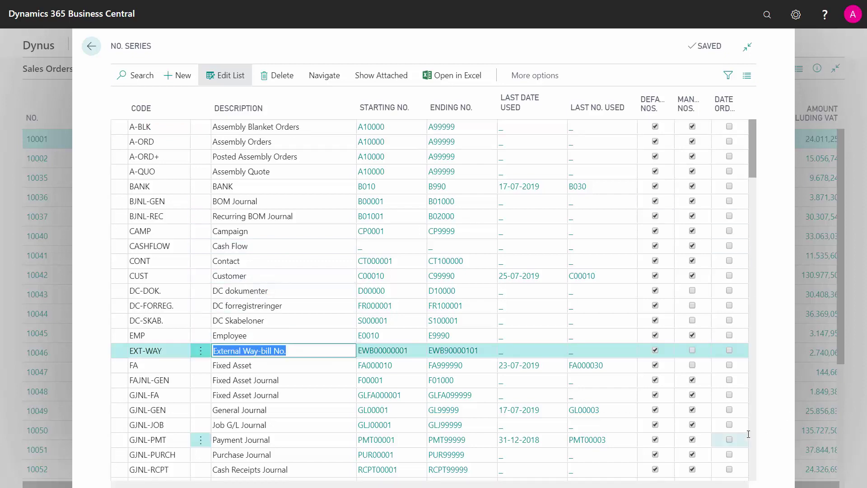
pyautogui.scroll(-3, 753, 432)
pyautogui.scroll(-20, 753, 436)
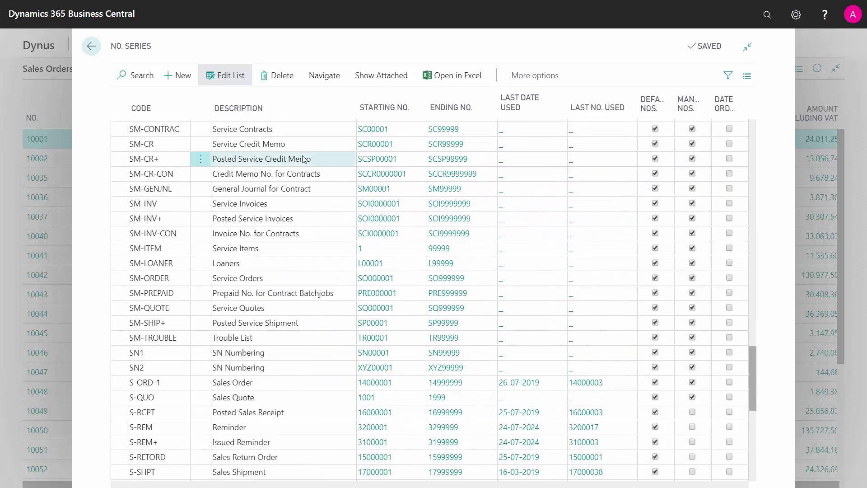
pyautogui.click(266, 384)
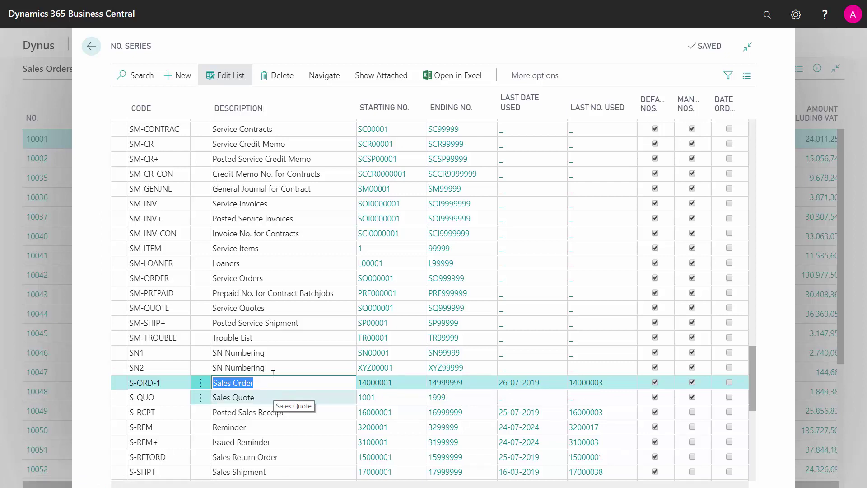
# Add number series code S-ORD-2 with description 'Foreign Sales Order'.
pyautogui.click(184, 83)
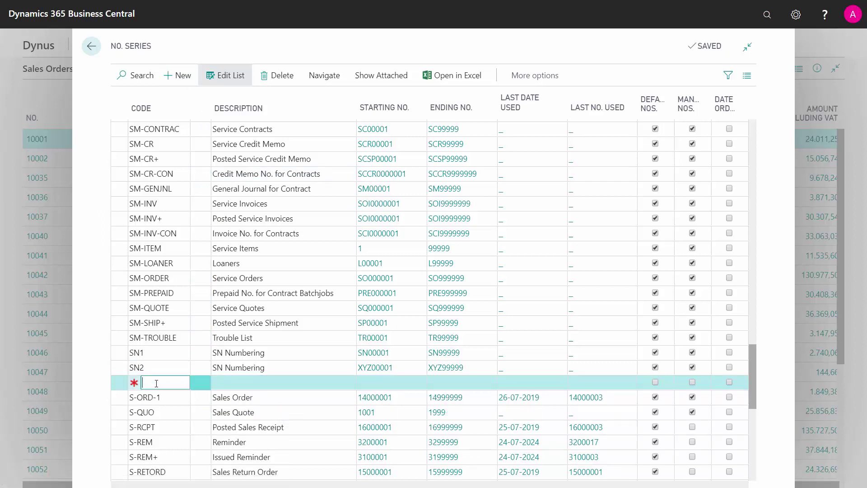
pyautogui.write('s-ord-2')
pyautogui.press('Tab')
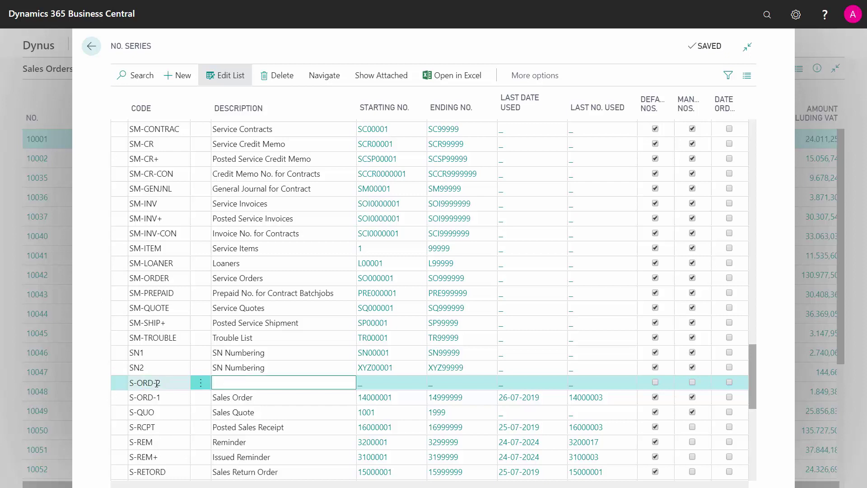
pyautogui.write('Foreiign Sales Order')
pyautogui.press('Tab')
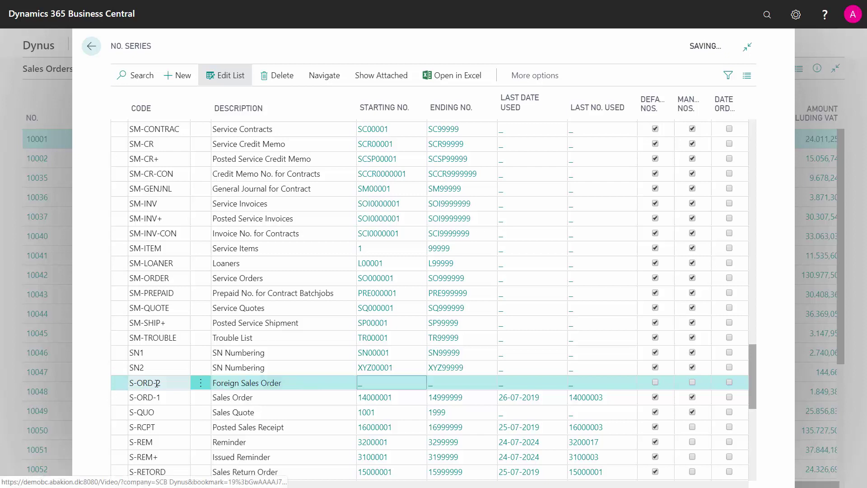
# Give S-ORD-2 starting number FSO0001, ending FSO9999 and warning at FSO9995.
pyautogui.click(362, 388)
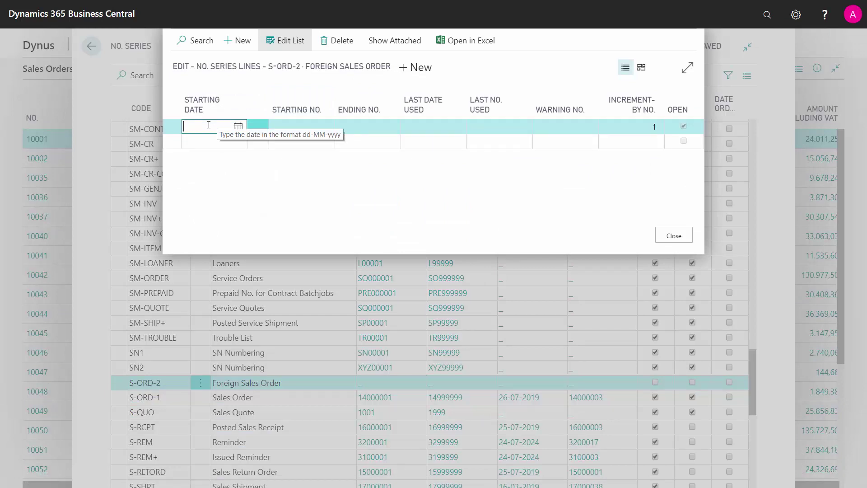
pyautogui.click(309, 127)
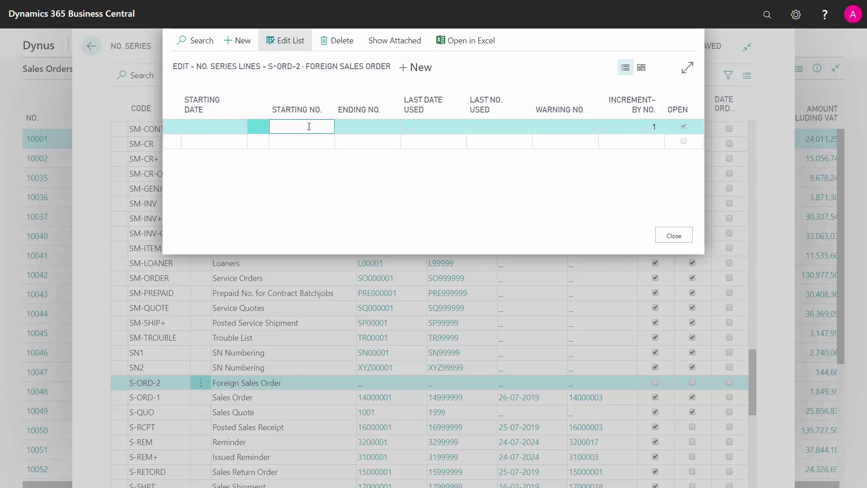
pyautogui.write('FSO0001')
pyautogui.press('Tab')
pyautogui.write('FF')
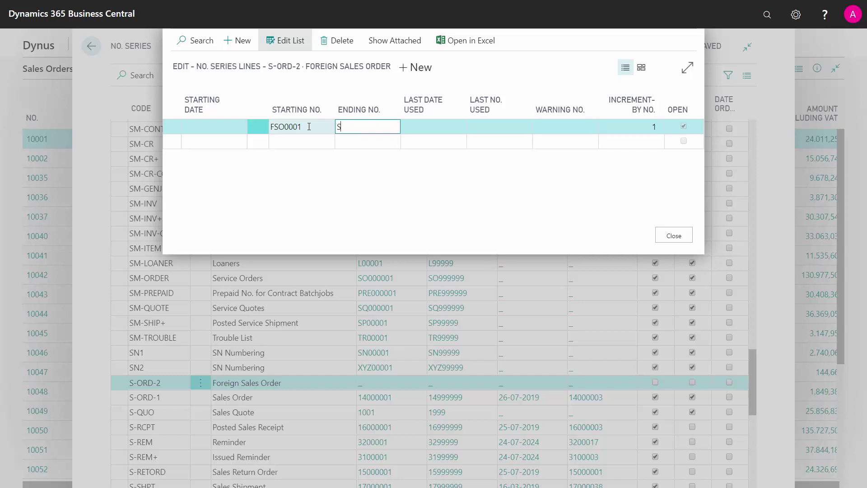
pyautogui.press('BackSpace')
pyautogui.press('BackSpace')
pyautogui.write('FSO9999')
pyautogui.press('Tab')
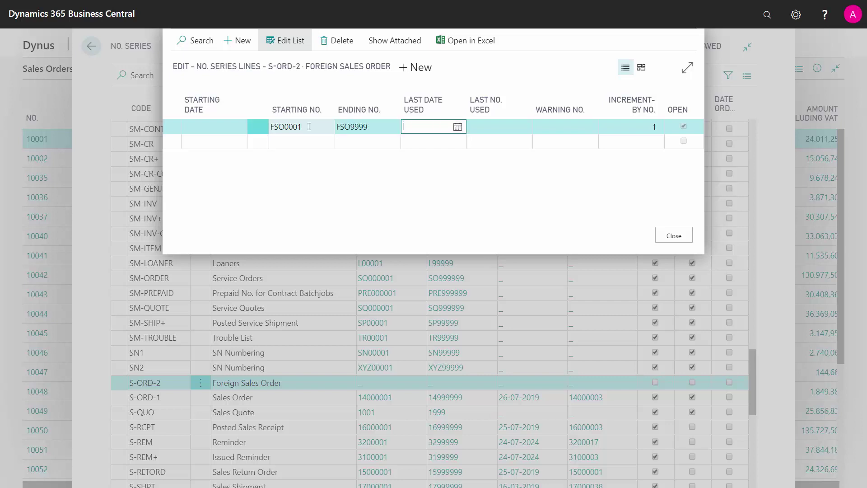
pyautogui.press('Tab')
pyautogui.press('Tab')
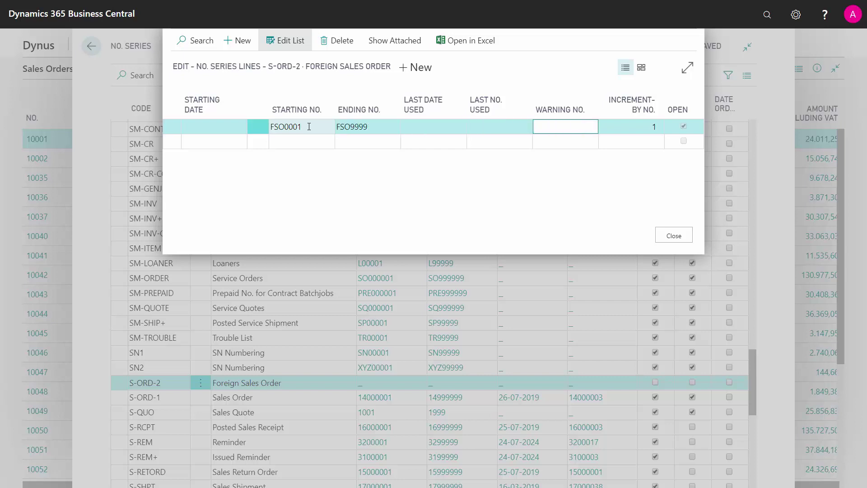
pyautogui.write('FSO9995')
pyautogui.press('Tab')
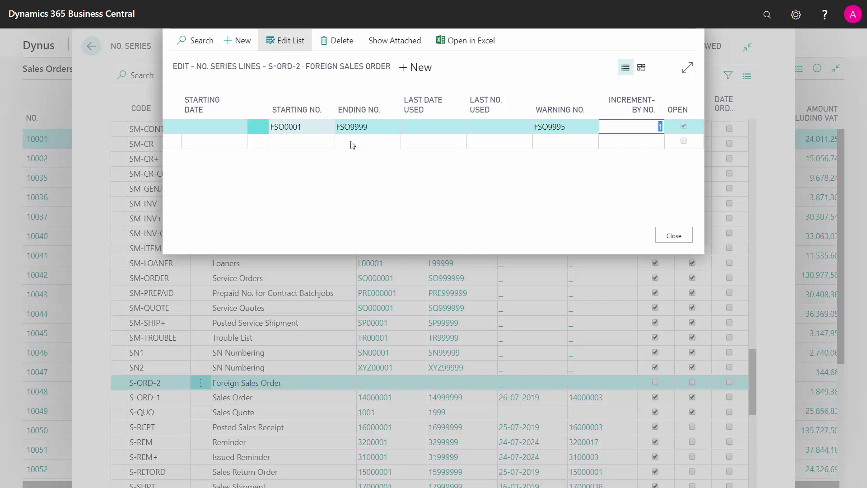
pyautogui.click(674, 236)
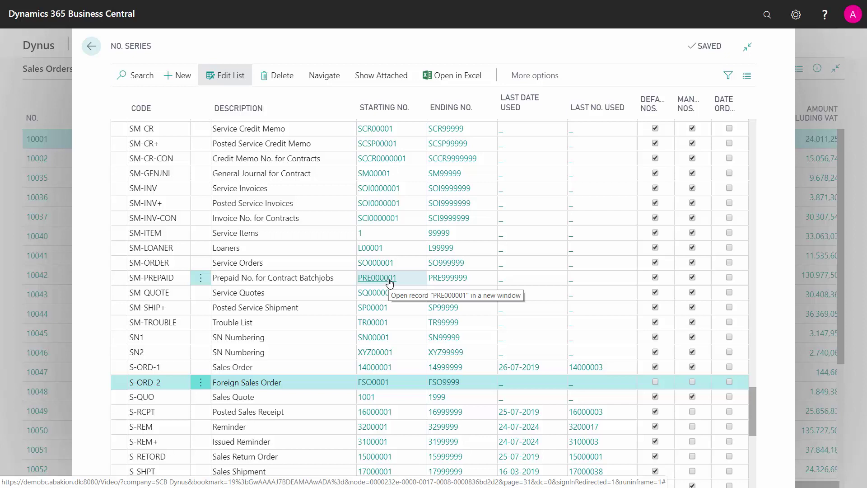
# Add S-ORD-2 as a related series code in S-ORD-1's Relationships.
pyautogui.click(242, 370)
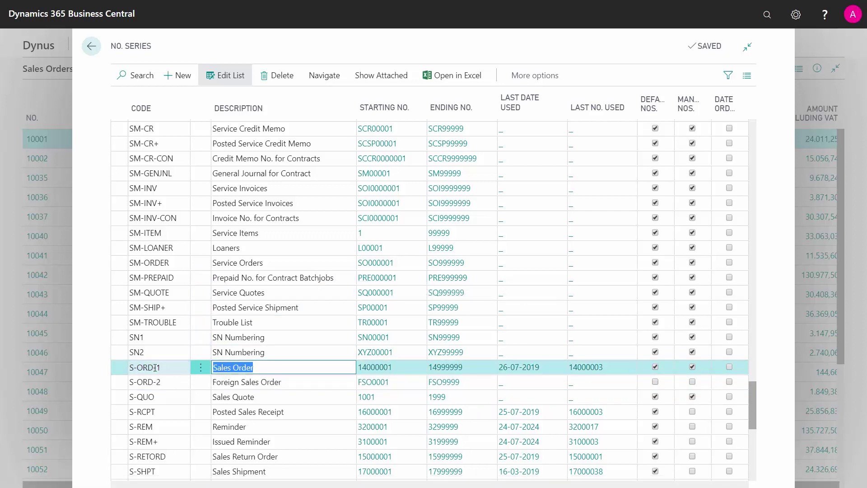
pyautogui.click(324, 77)
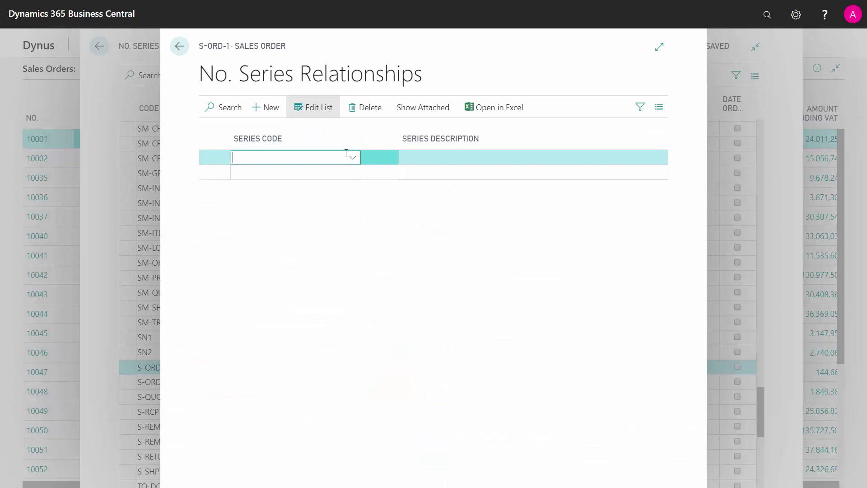
pyautogui.click(353, 159)
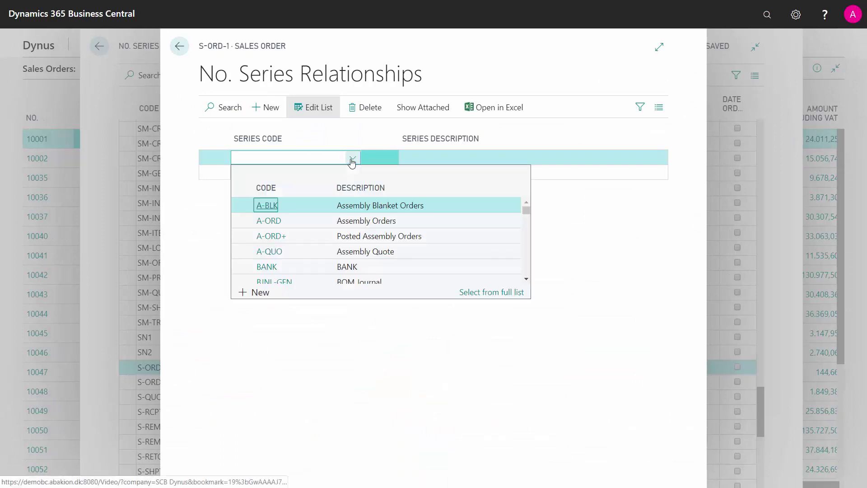
pyautogui.click(295, 159)
pyautogui.write('s-')
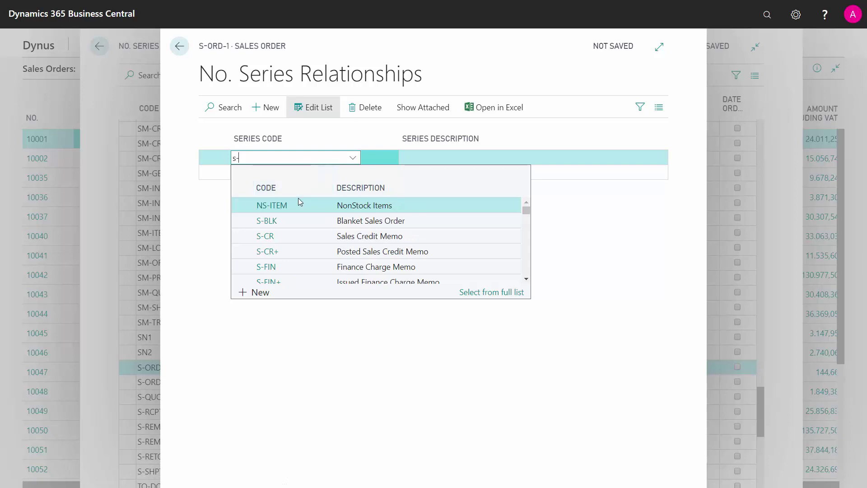
pyautogui.write('ord')
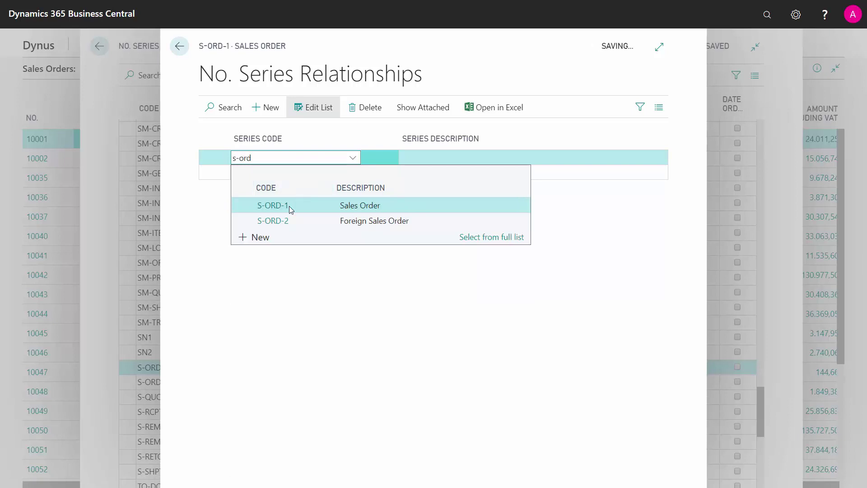
pyautogui.click(283, 222)
pyautogui.click(445, 178)
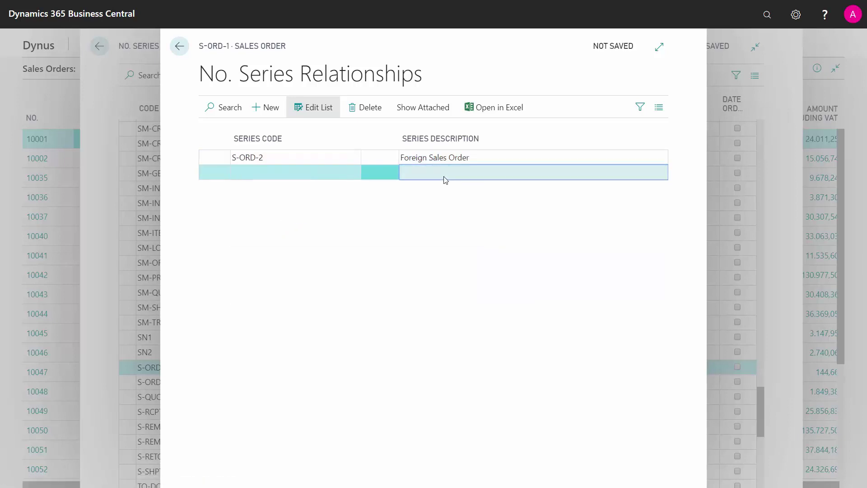
pyautogui.click(333, 161)
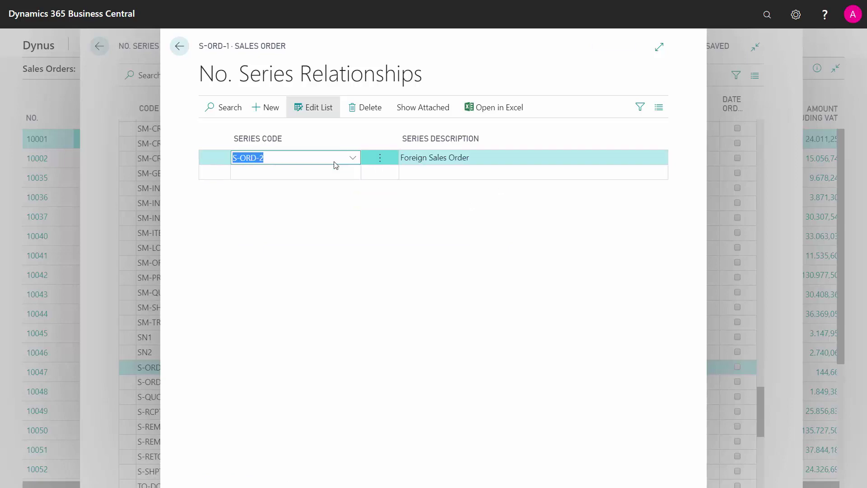
pyautogui.click(180, 47)
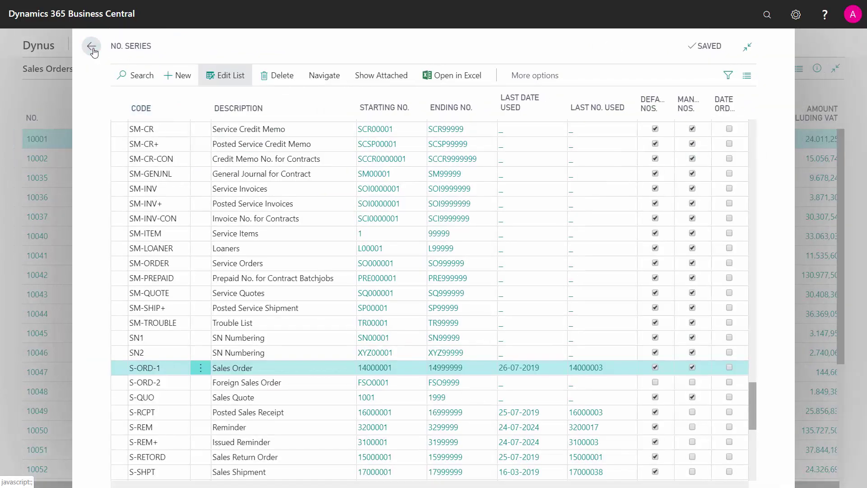
# Create a new sales order numbered from the S-ORD-2 series, giving FSO0001.
pyautogui.click(92, 48)
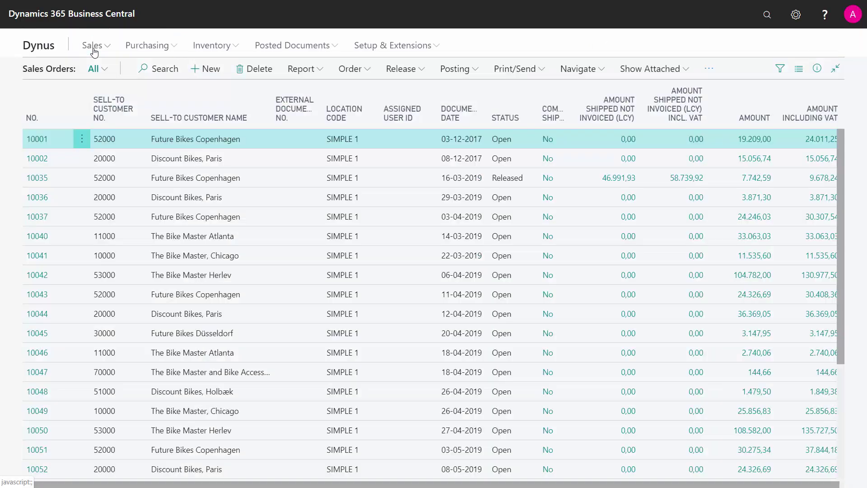
pyautogui.click(214, 74)
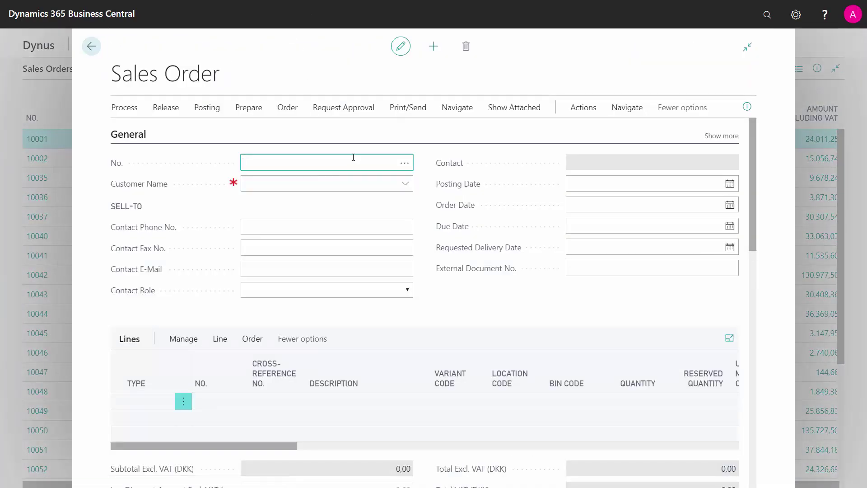
pyautogui.click(405, 164)
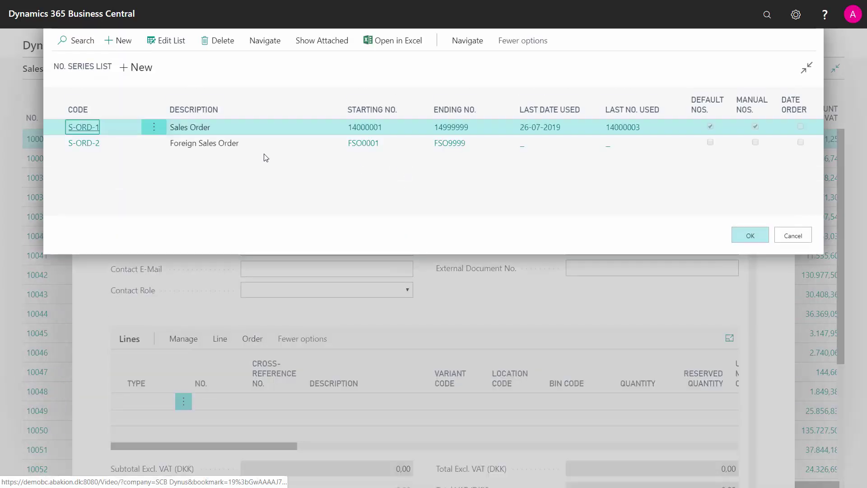
pyautogui.click(237, 146)
pyautogui.click(743, 237)
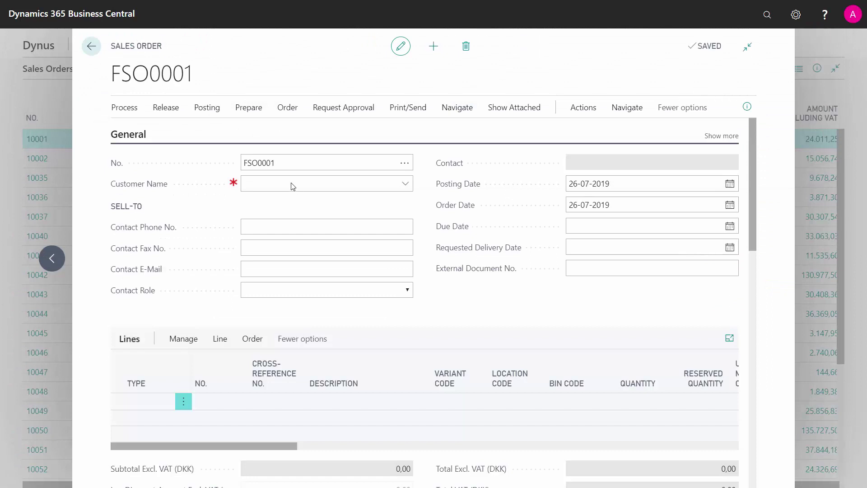
# Reopen the order number's series list to see S-ORD-2 last used FSO0001.
pyautogui.click(291, 184)
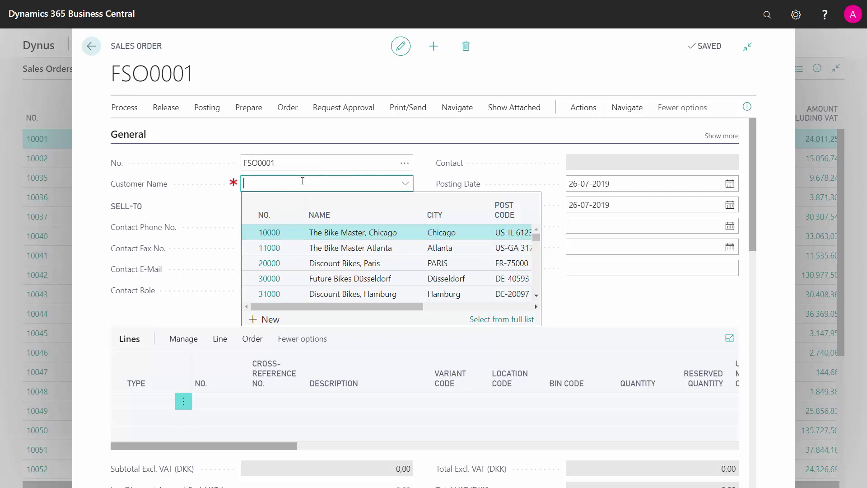
pyautogui.click(327, 164)
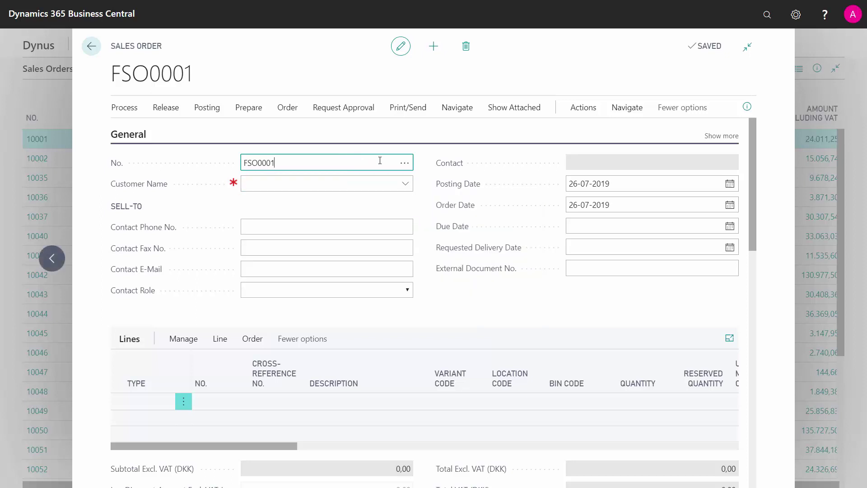
pyautogui.click(404, 163)
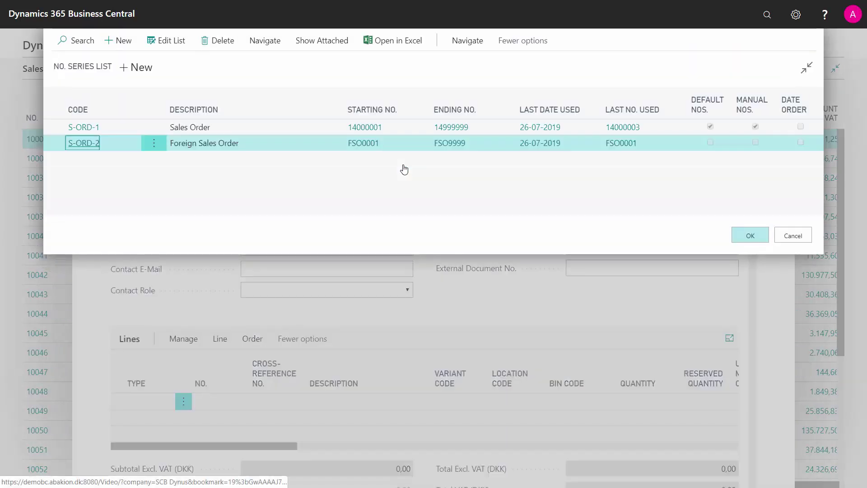